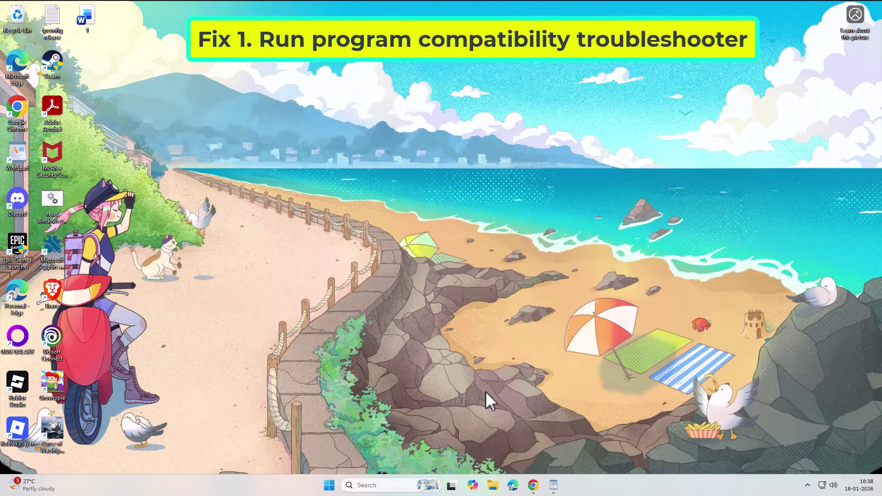
Step: Open Command Prompt as administrator, allow it to make changes, and move its window nearer the middle of the desktop
click(388, 485)
text(c)
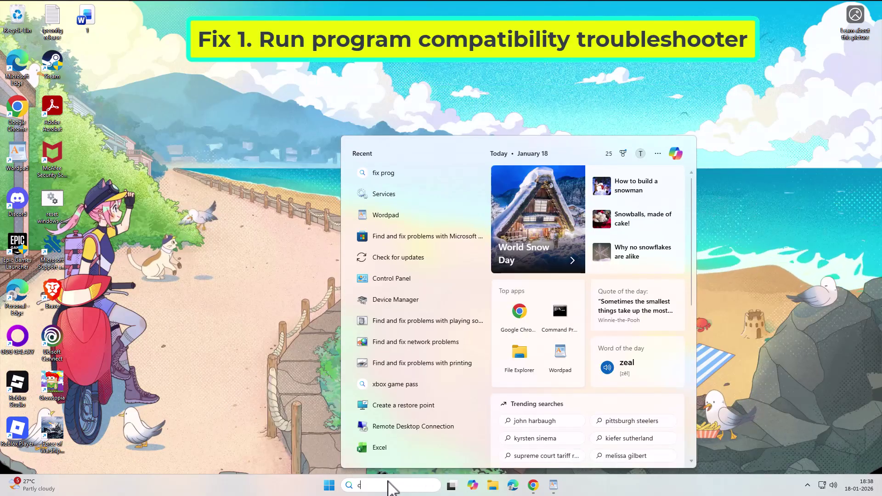
text(md)
right_click(413, 201)
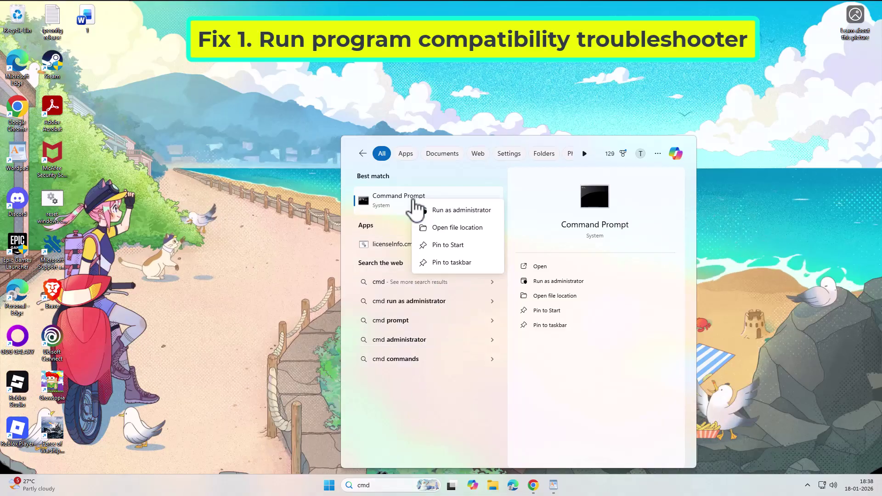
click(457, 210)
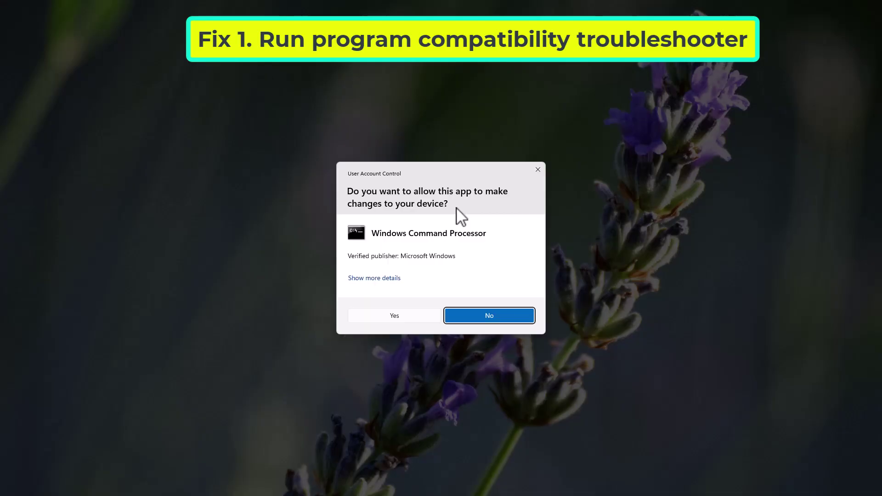
click(407, 315)
drag(356, 106, 482, 114)
Step: Paste and run the command msdt.exe /id PCWDiagnostic to launch the Program Compatibility Troubleshooter
right_click(499, 110)
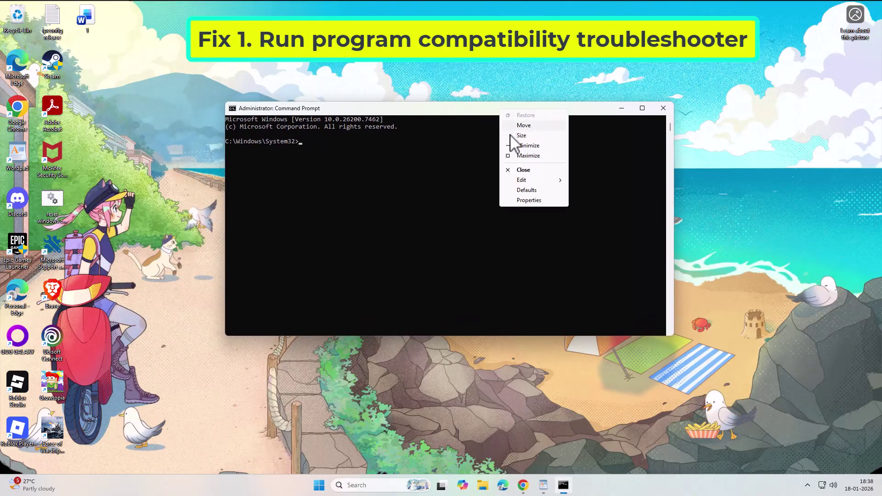
mouse_move(521, 180)
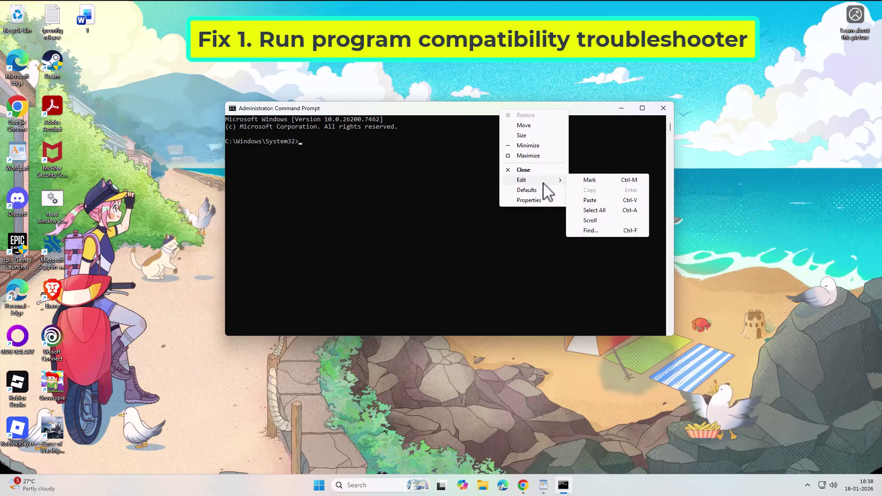
click(605, 200)
key(Return)
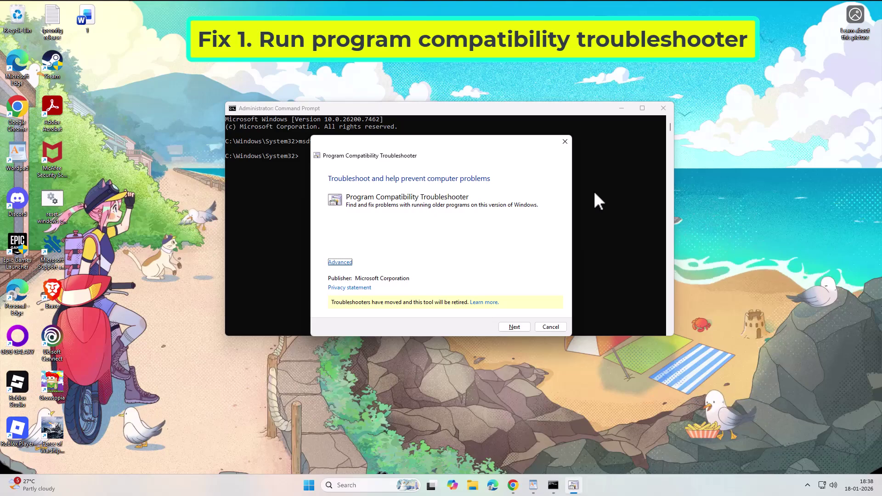
Step: Show the troubleshooter's advanced option for automatic repairs, continue, and choose Epic Games Launcher as the program with problems
click(340, 262)
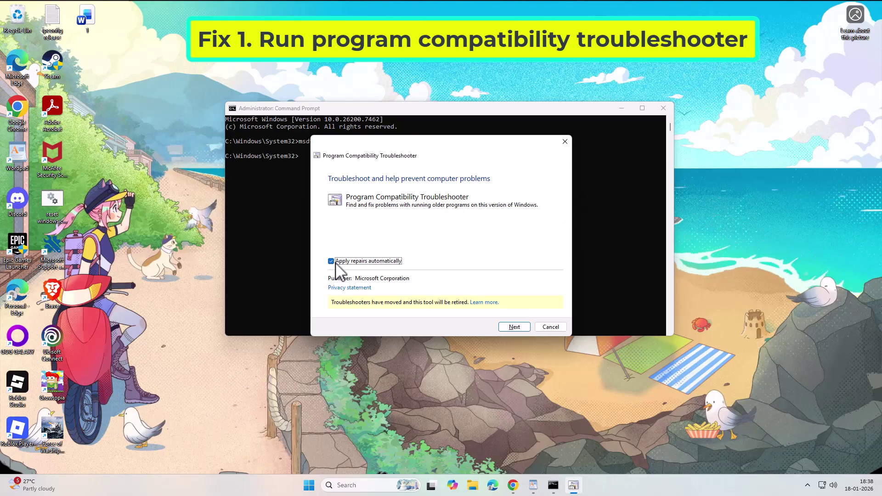
click(514, 324)
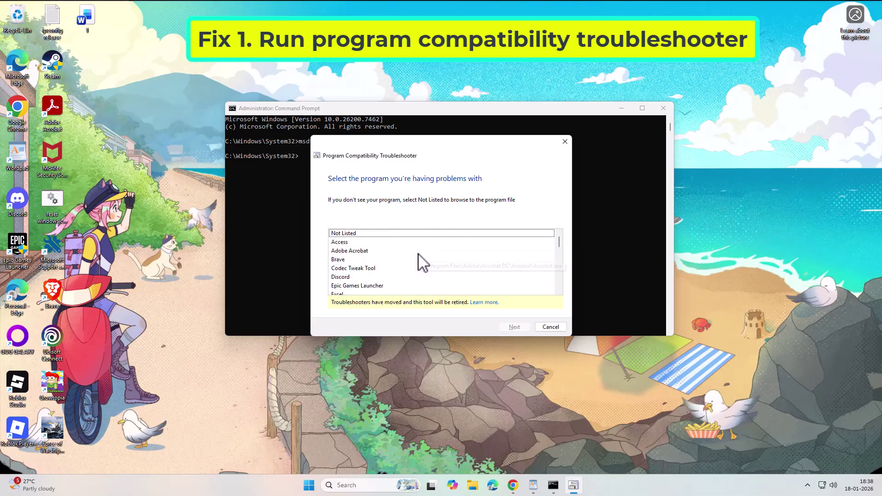
scroll(422, 263, down, 12)
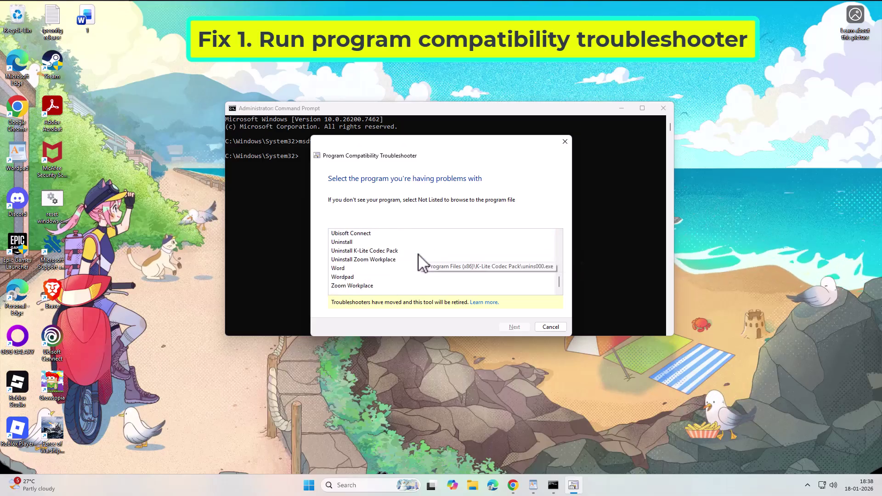
scroll(421, 263, up, 12)
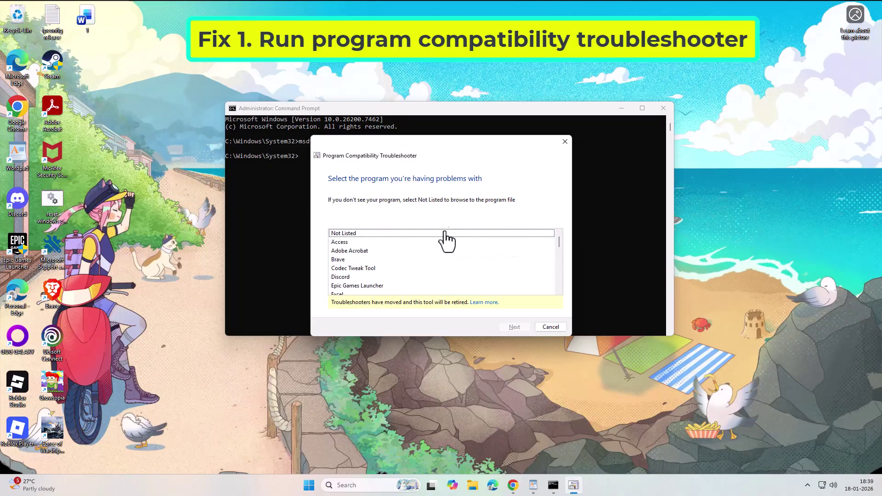
scroll(434, 279, down, 5)
scroll(434, 279, down, 6)
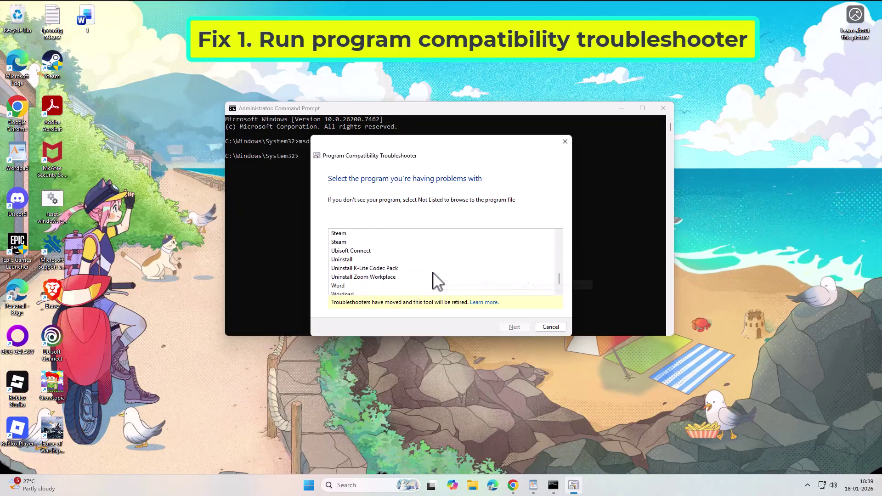
scroll(434, 280, down, 2)
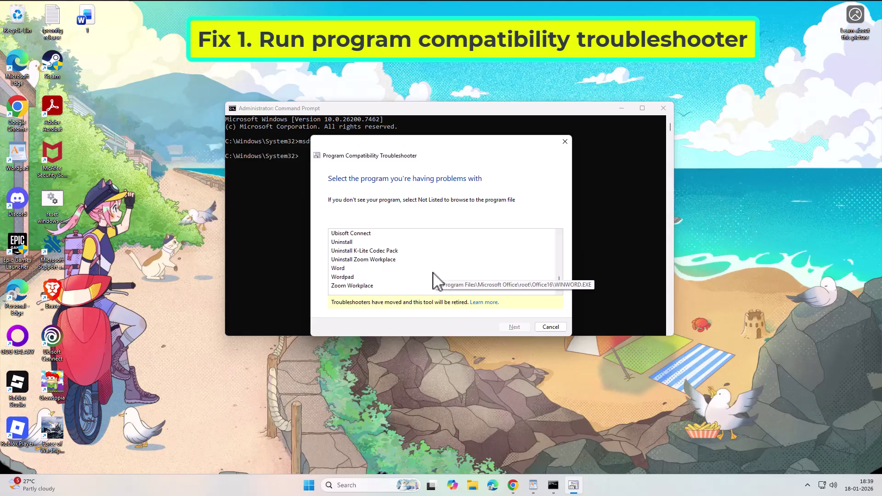
scroll(434, 279, up, 3)
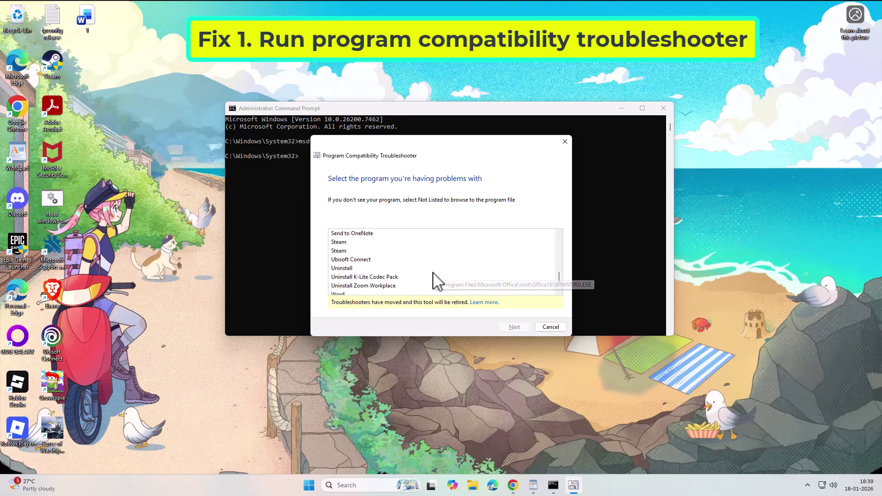
scroll(434, 279, up, 6)
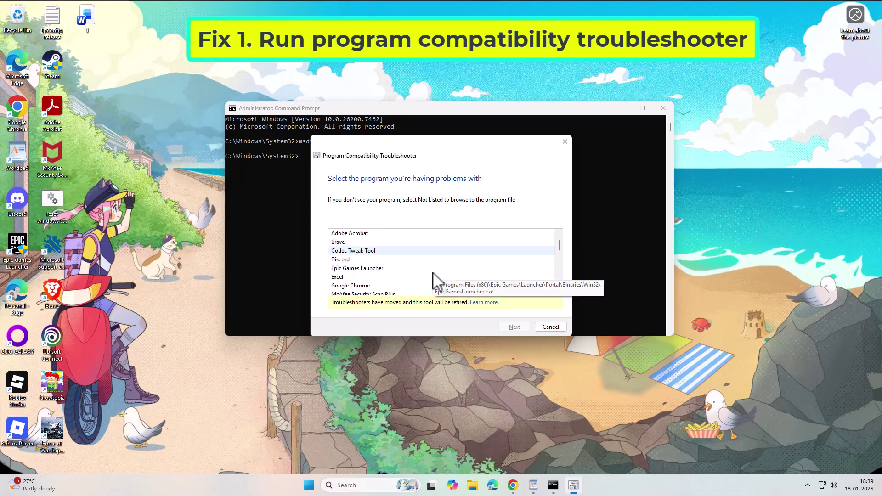
scroll(434, 279, up, 1)
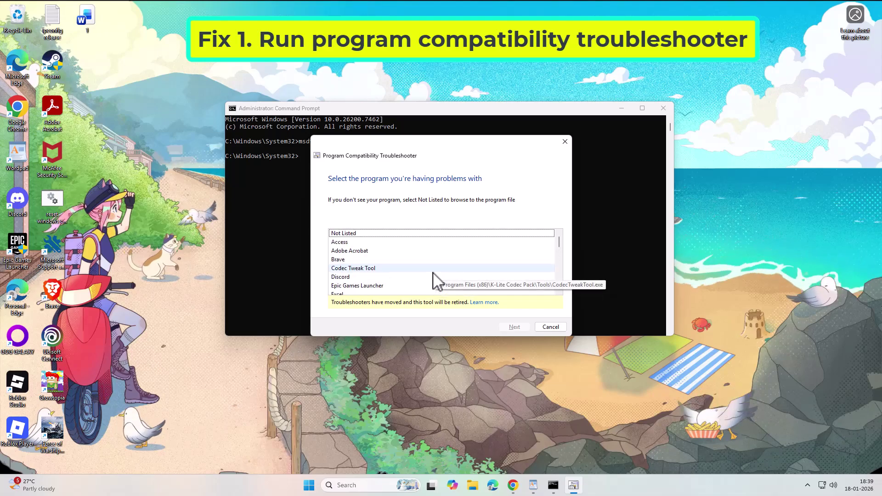
click(441, 286)
click(518, 327)
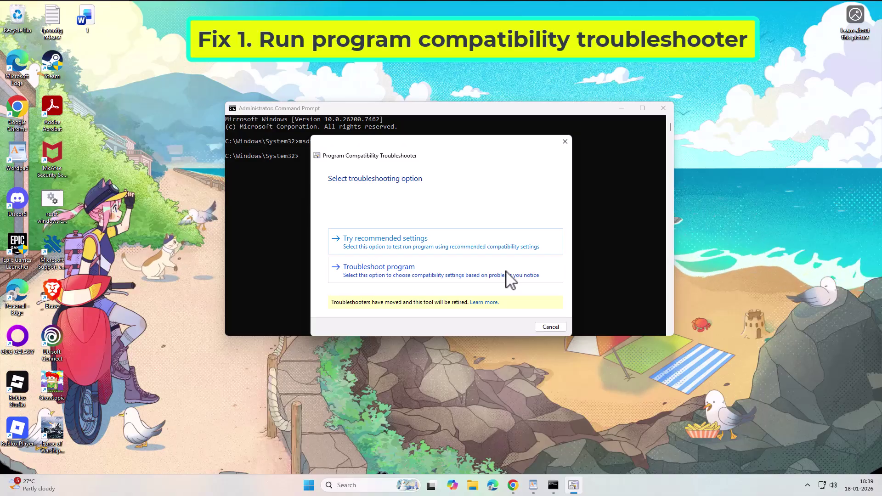
Step: Try the recommended compatibility settings, test Epic Games Launcher with them, and continue with its required update
click(460, 244)
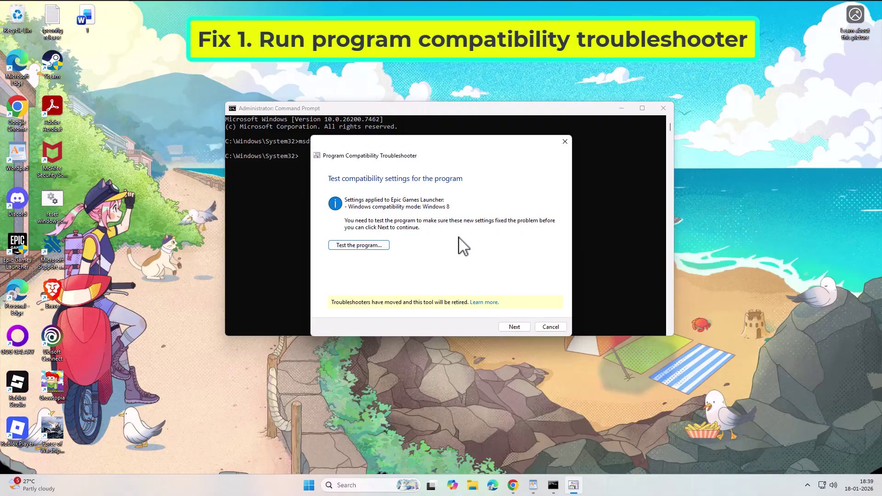
click(509, 328)
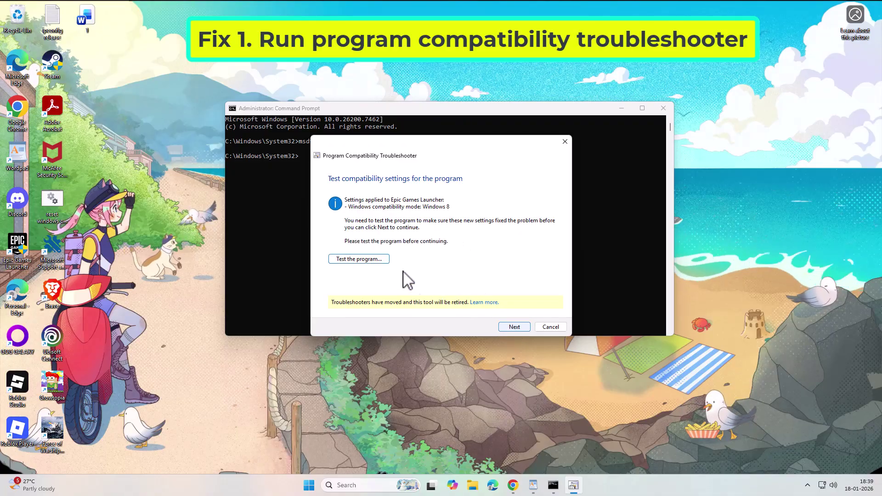
click(370, 260)
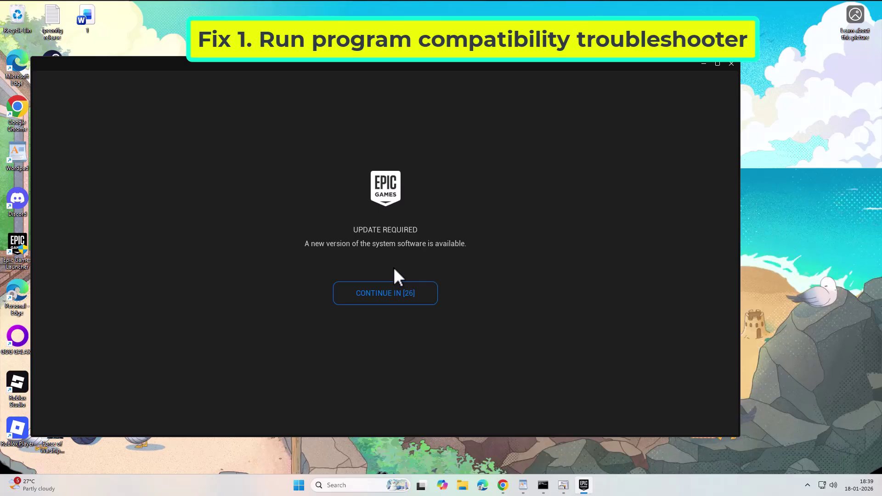
click(395, 294)
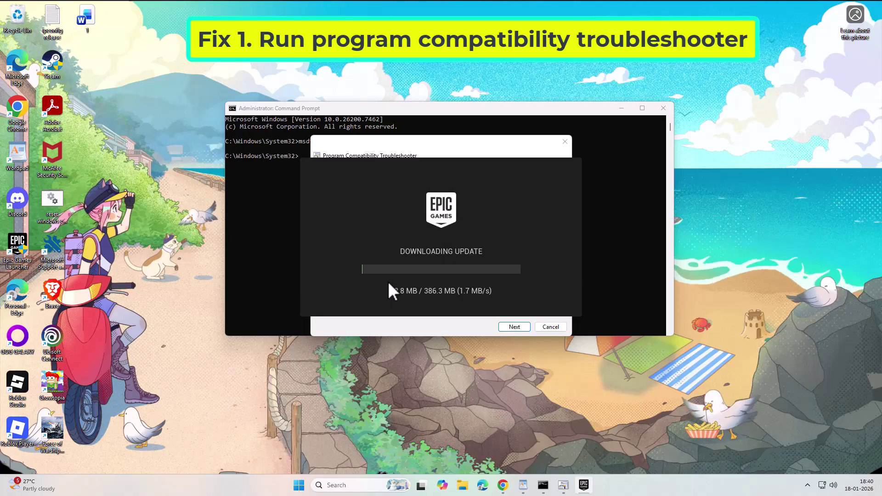
Step: Return to the Program Compatibility Troubleshooter and save the tested settings for this program
click(610, 272)
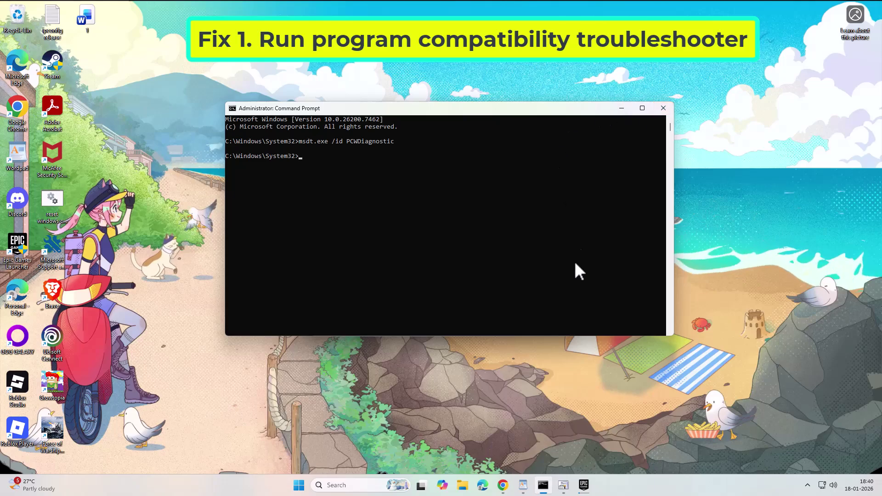
click(562, 432)
click(562, 485)
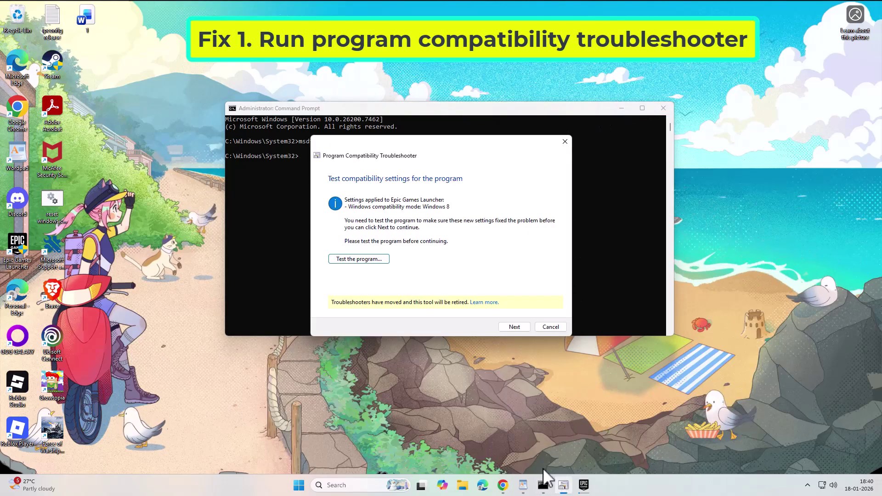
click(513, 326)
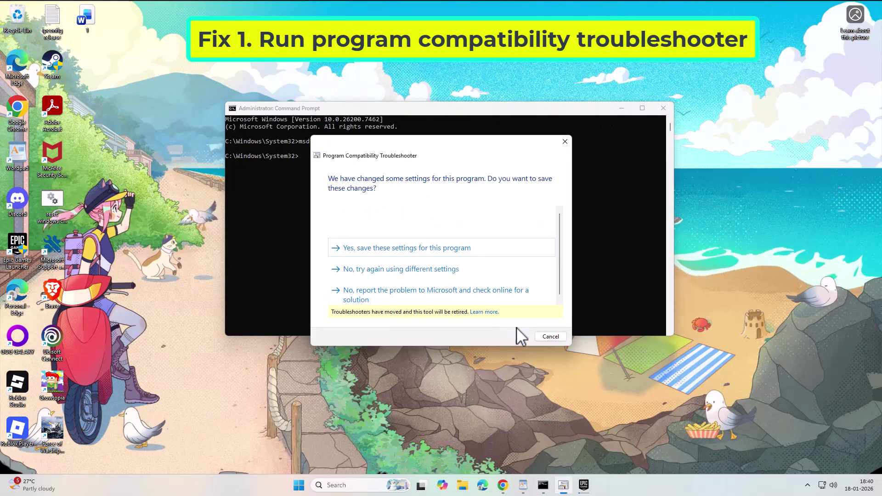
click(456, 250)
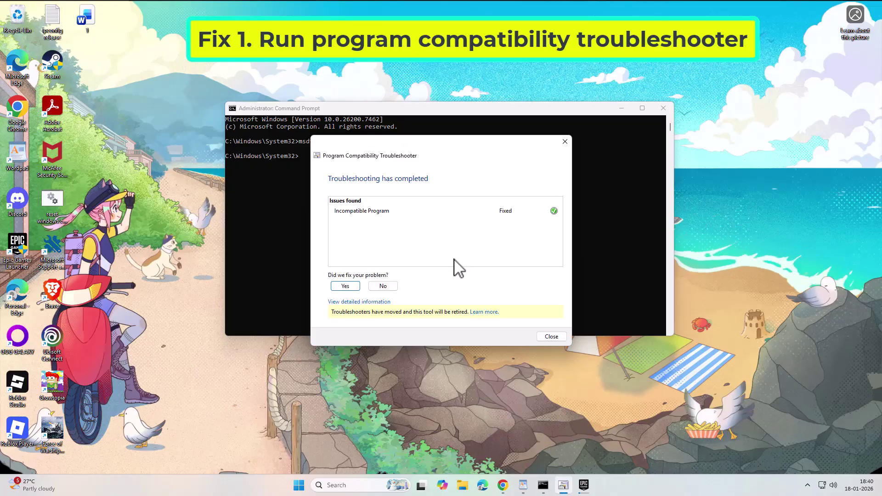
Step: Close the completed troubleshooter and the Command Prompt window
click(357, 288)
click(413, 285)
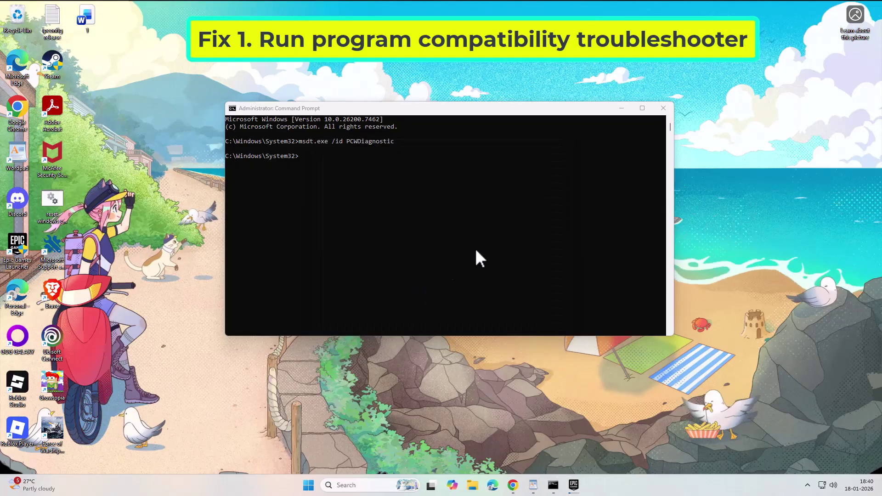
click(663, 107)
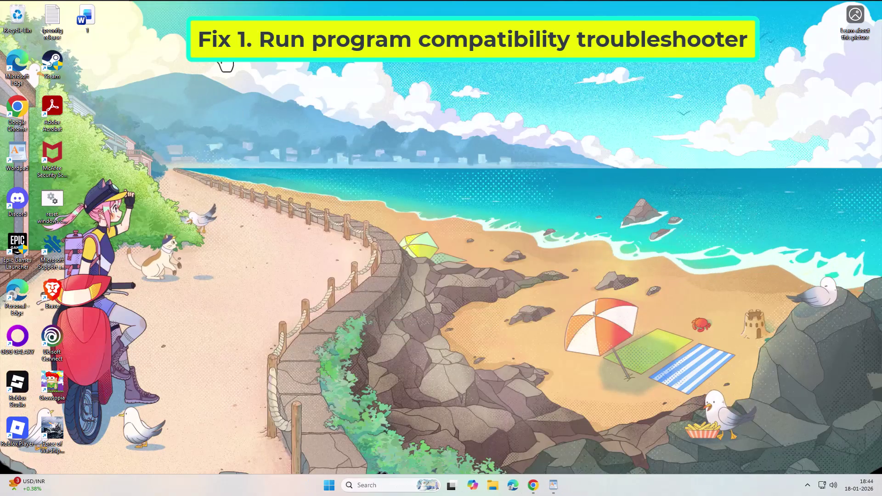
Step: Open a new Command Prompt as administrator and start a system file scan with sfc /scannow
click(386, 485)
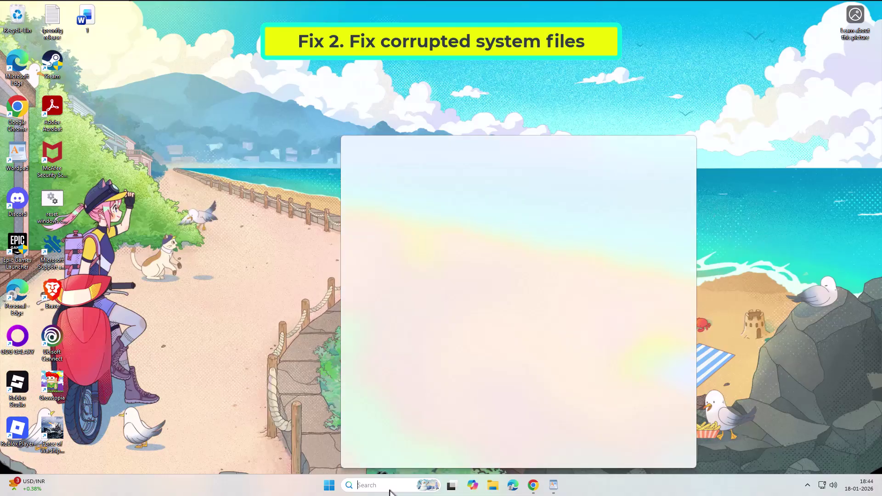
text(cmd)
right_click(419, 205)
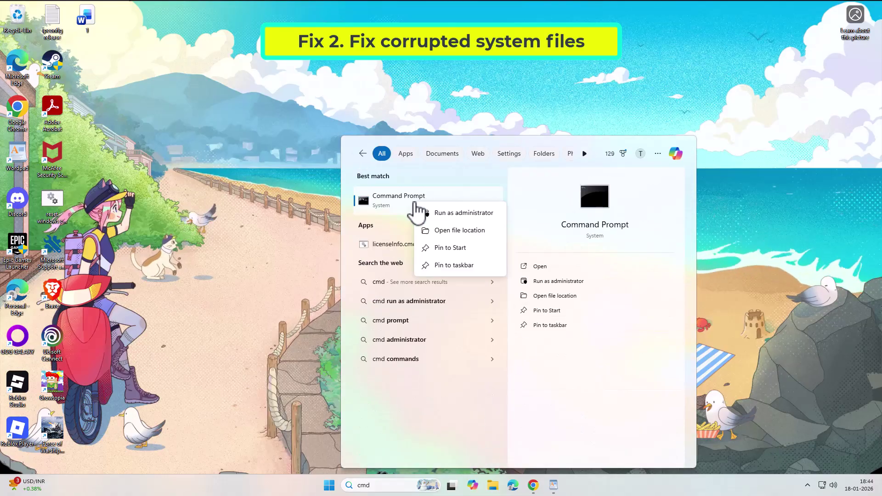
click(457, 214)
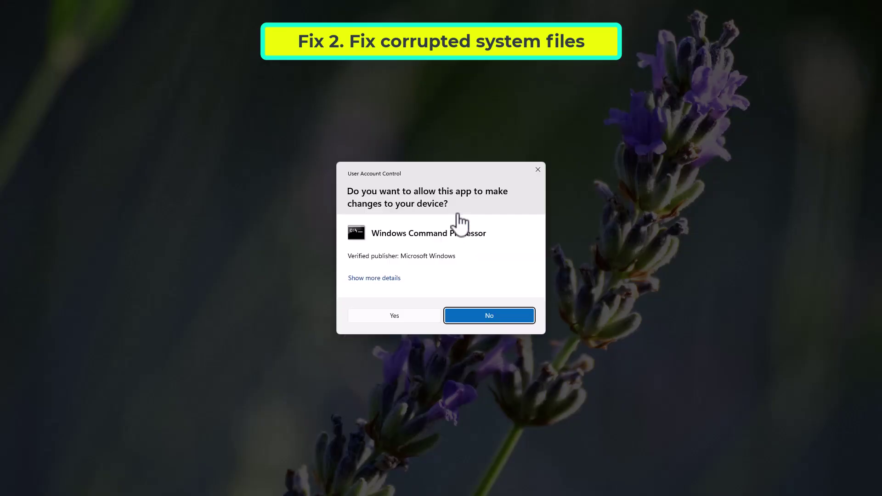
click(399, 316)
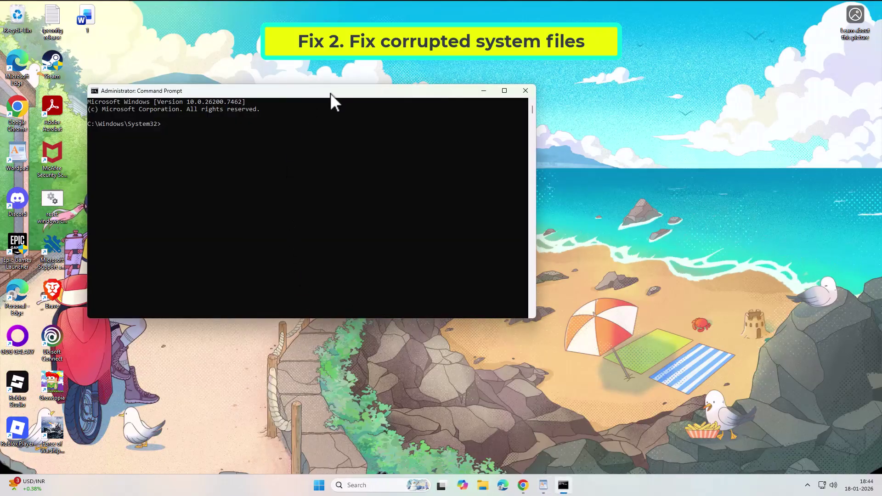
drag(407, 119, 469, 147)
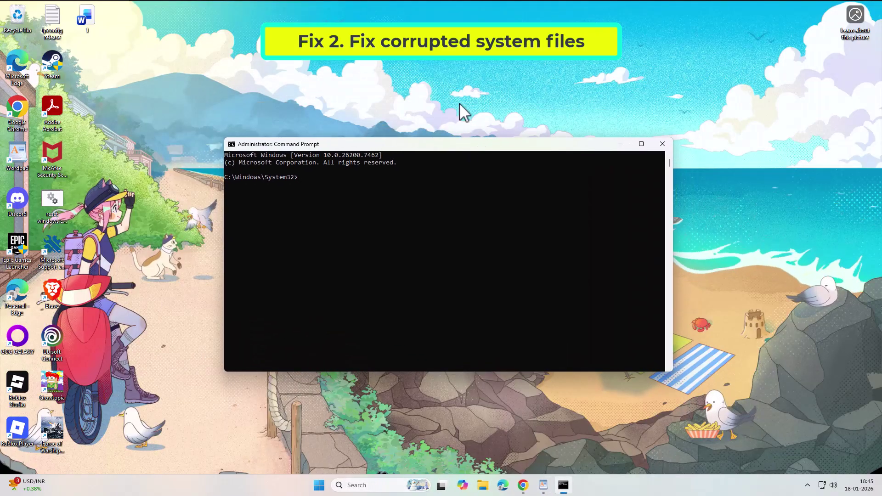
text(sfc /scannow)
key(Return)
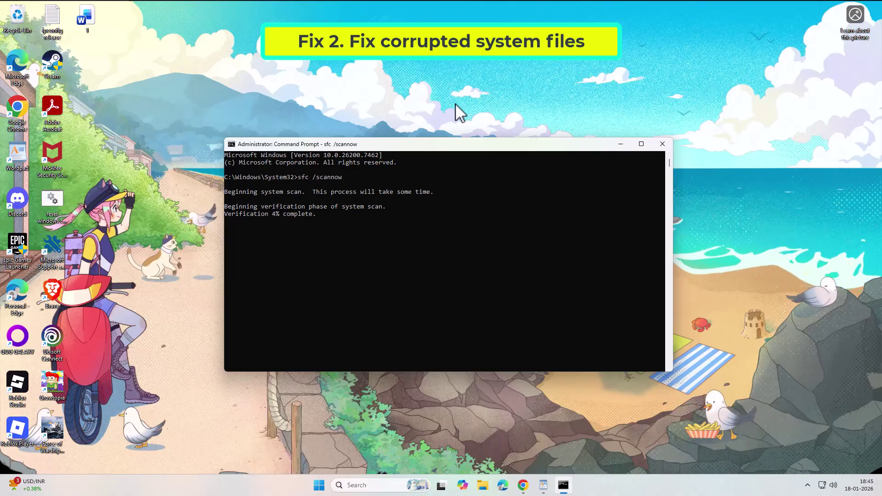
Step: Switch to the WordPad document, move it beside the Command Prompt, and copy the line Dism /Online /Cleanup-Image /CheckHealth
click(543, 483)
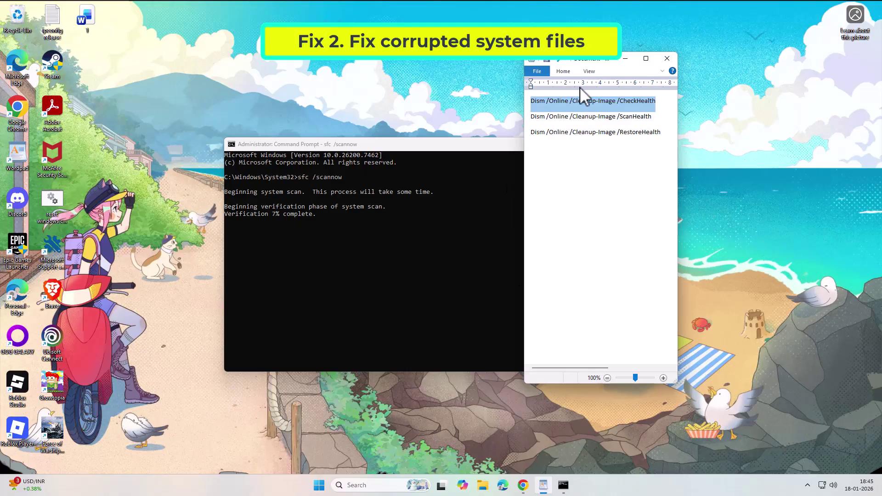
drag(595, 60, 692, 67)
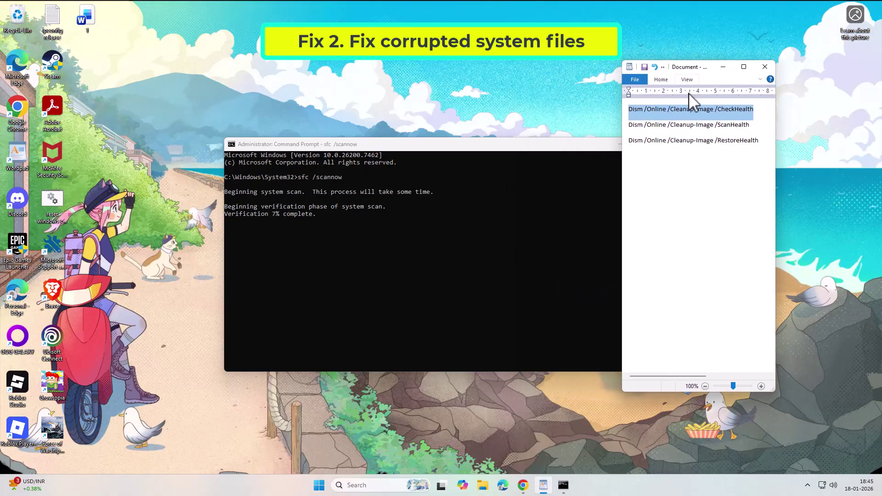
right_click(683, 115)
click(708, 129)
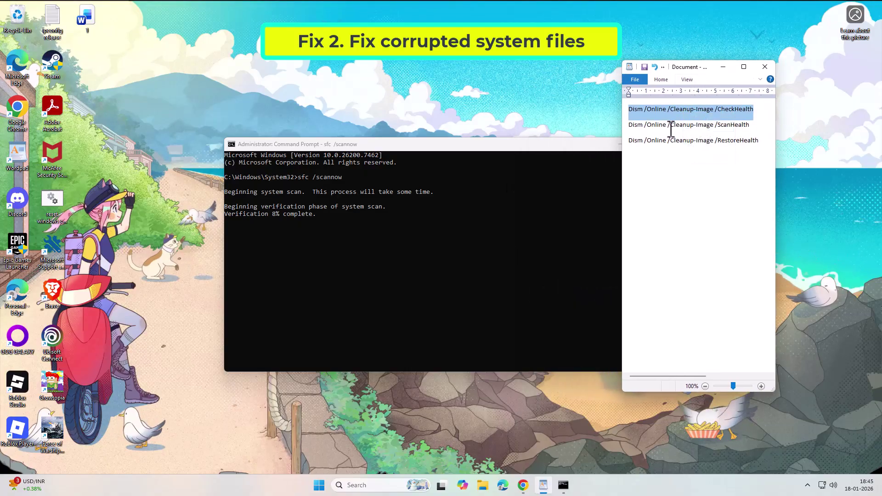
Step: Return to the Command Prompt window and bring up its edit commands for pasting the copied DISM line
click(503, 144)
right_click(544, 144)
mouse_move(565, 214)
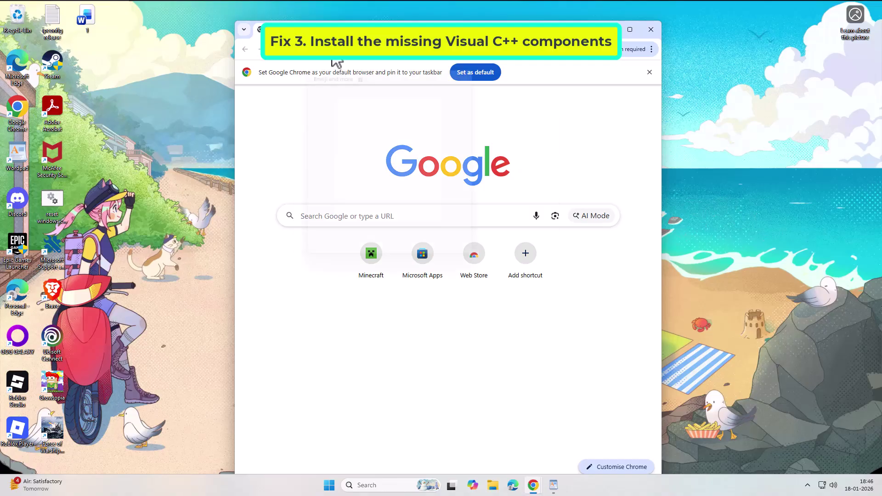
right_click(343, 49)
click(344, 67)
click(284, 114)
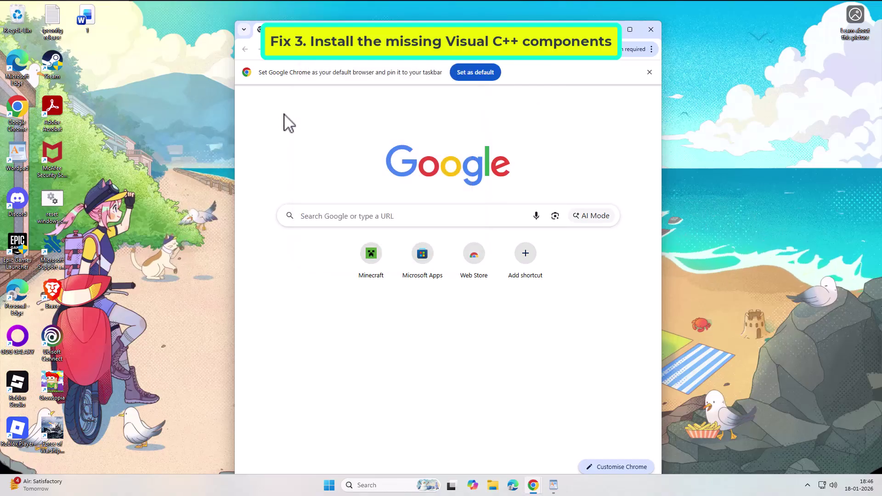
Step: Paste the copied address in Chrome and open learn.microsoft.com/en-us/cpp/windows/latest-supported-vc-redist?view=msvc-170
right_click(311, 49)
click(341, 125)
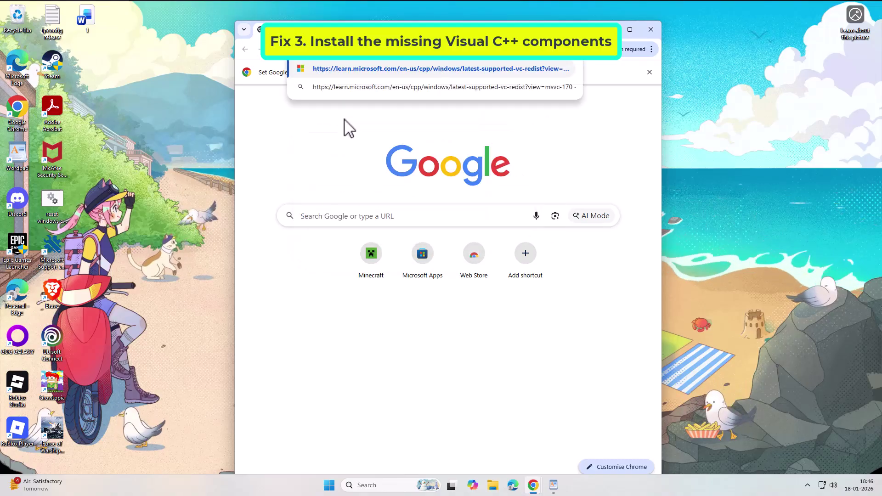
key(Return)
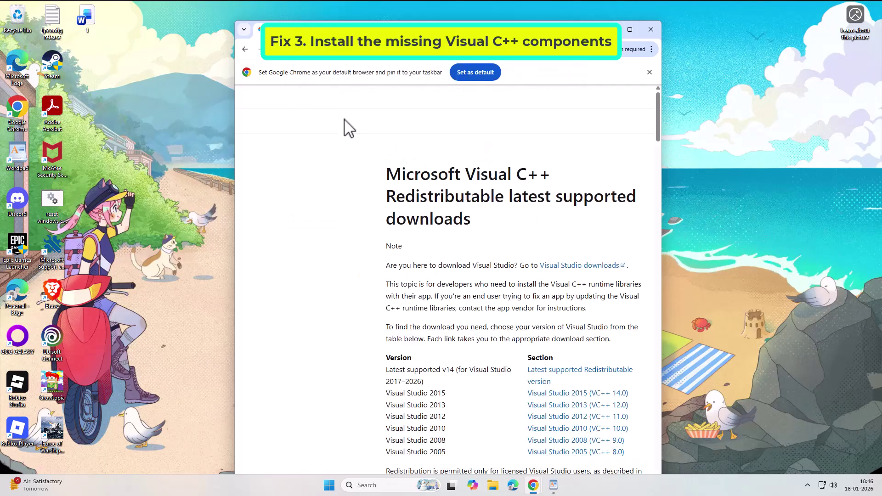
Step: Find the Latest supported redistributable version table and download the X64 package, vc_redist.x64.exe
scroll(430, 230, down, 5)
scroll(429, 230, down, 8)
scroll(429, 230, down, 3)
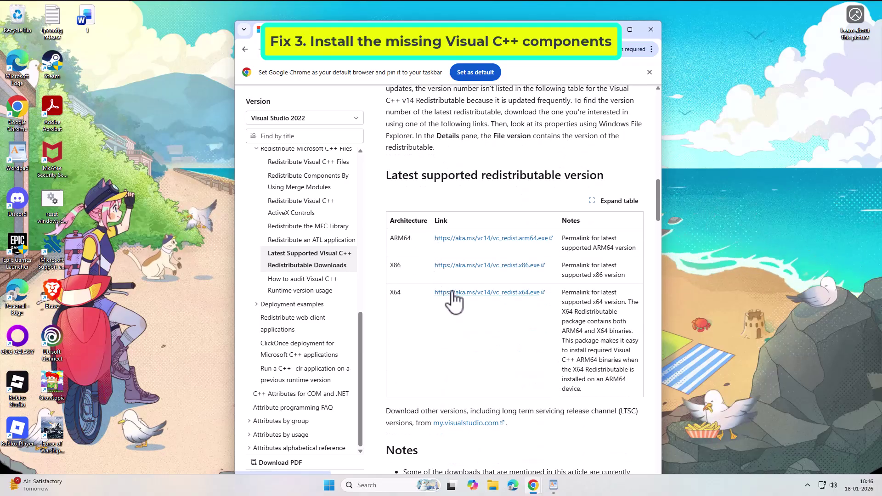
right_click(452, 296)
key(Escape)
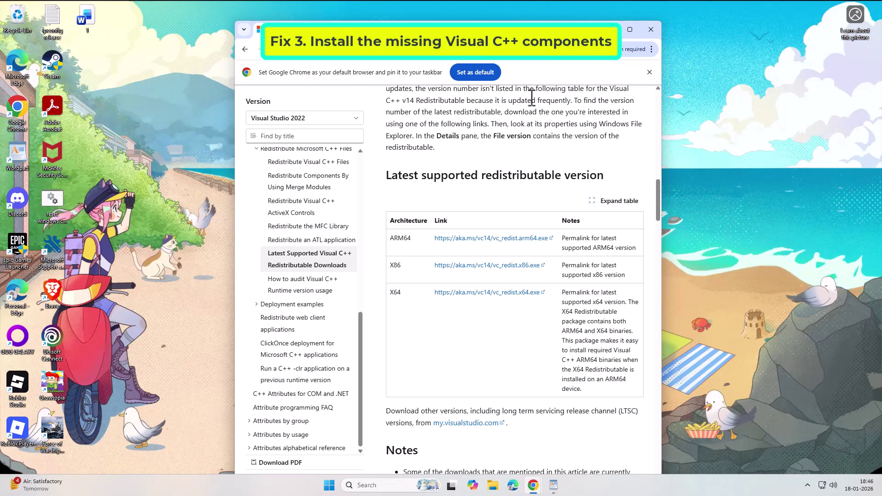
Step: Run the downloaded VC_redist.x64 installer from the recent downloads and close the browser
click(578, 60)
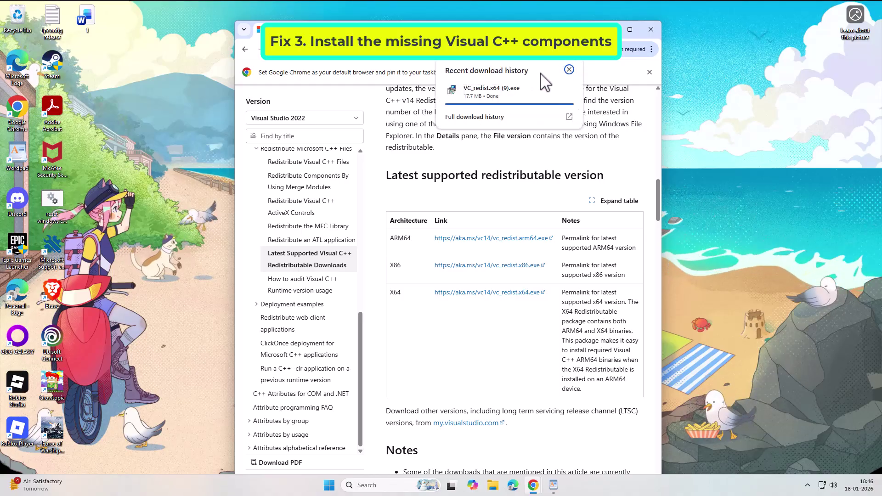
click(506, 90)
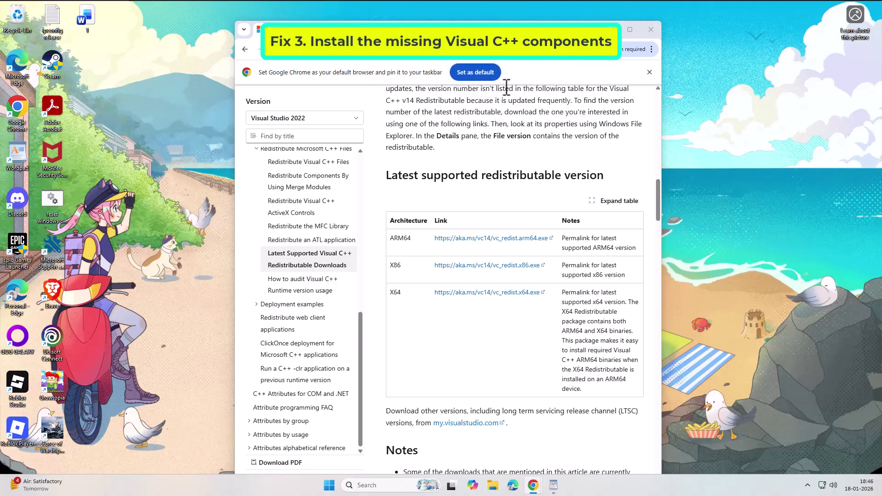
click(650, 30)
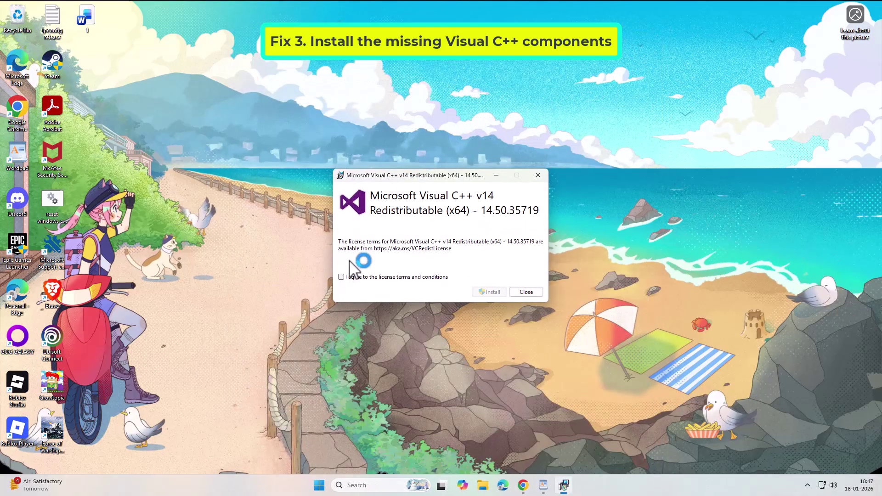
Step: Accept the license terms of the Microsoft Visual C++ v14 Redistributable (x64) and install it with administrator permission
click(340, 277)
click(481, 293)
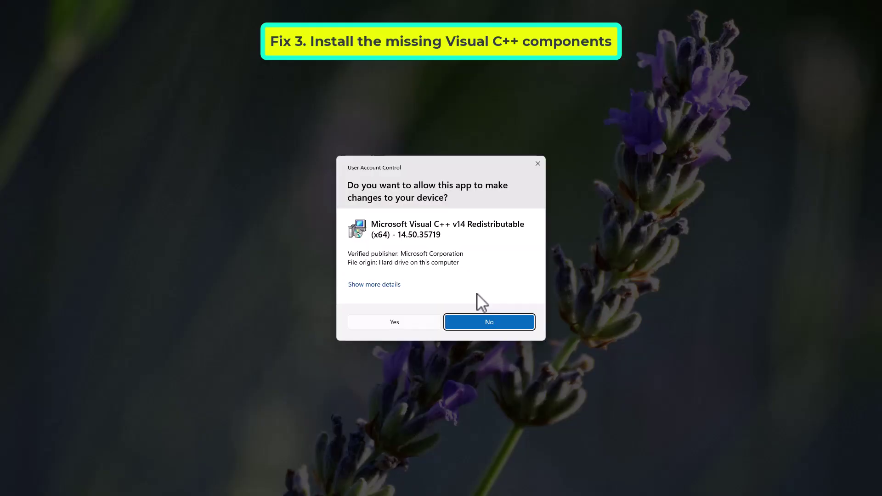
click(399, 321)
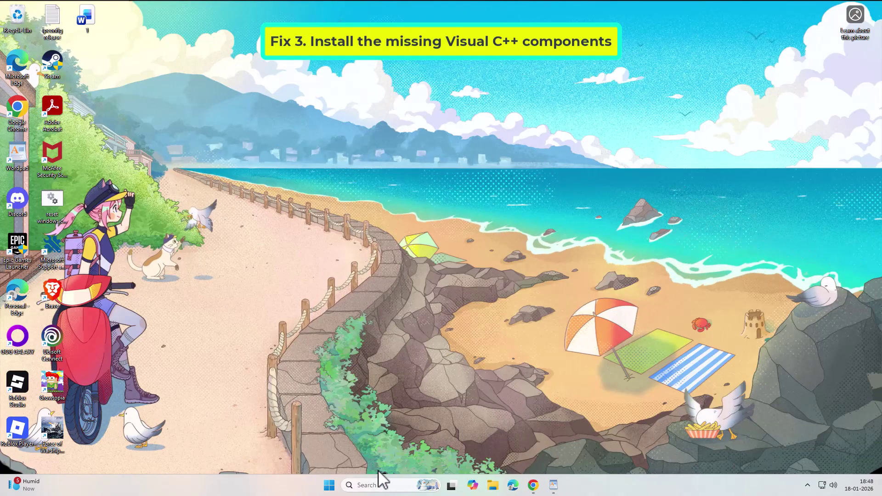
Step: Search Windows for diskclean, open Disk Cleanup, and move its window to the middle of the desktop
click(382, 484)
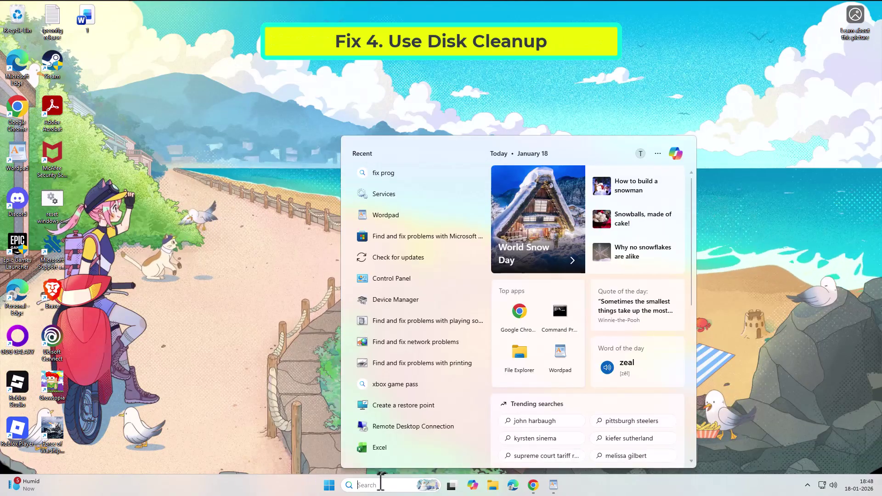
text(diskclean)
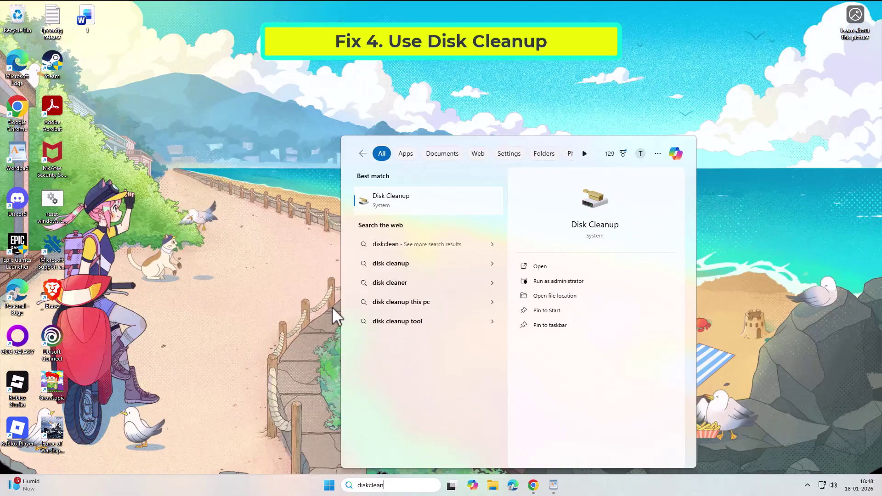
click(399, 200)
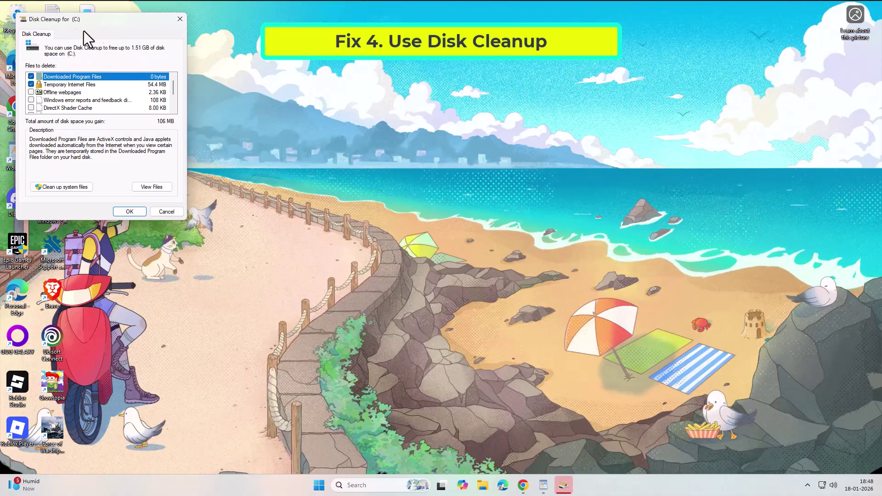
drag(89, 18, 401, 124)
Step: Include all remaining file categories, such as Delivery Optimization Files, Recycle Bin and Temporary files, and permanently delete the selected files
click(351, 206)
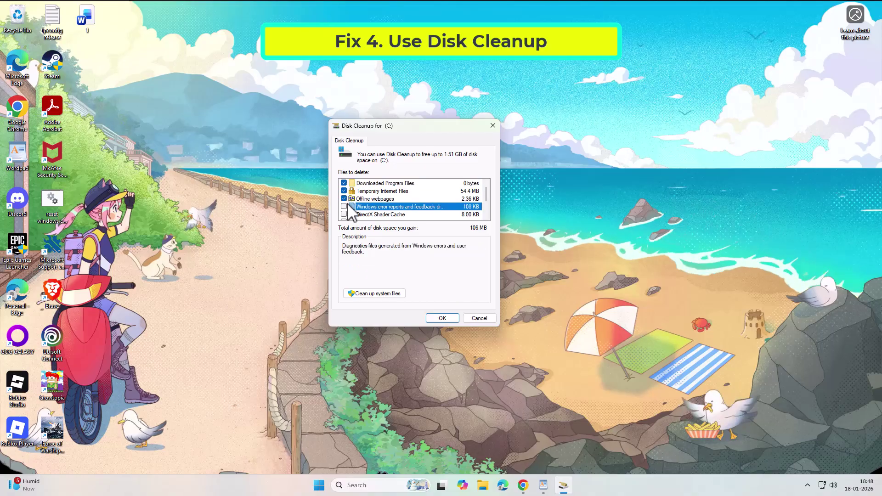
click(344, 214)
scroll(355, 207, down, 2)
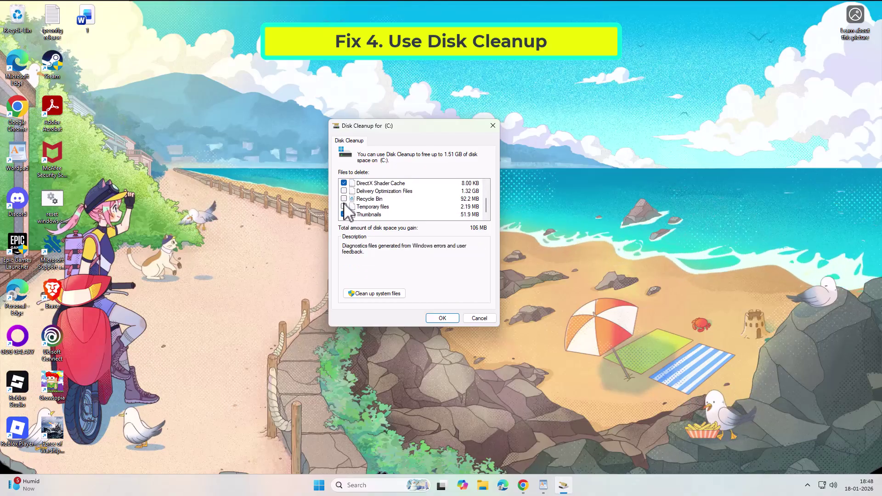
click(343, 199)
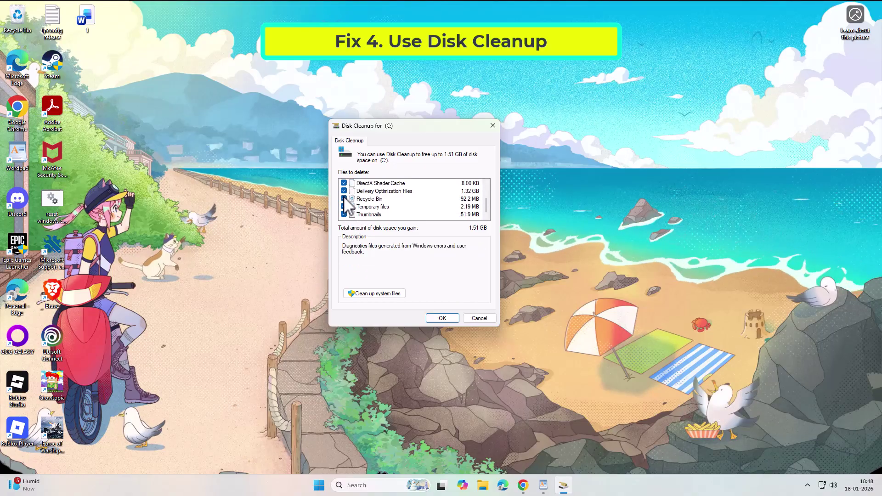
scroll(396, 213, up, 1)
scroll(399, 213, down, 1)
scroll(400, 213, up, 1)
click(443, 317)
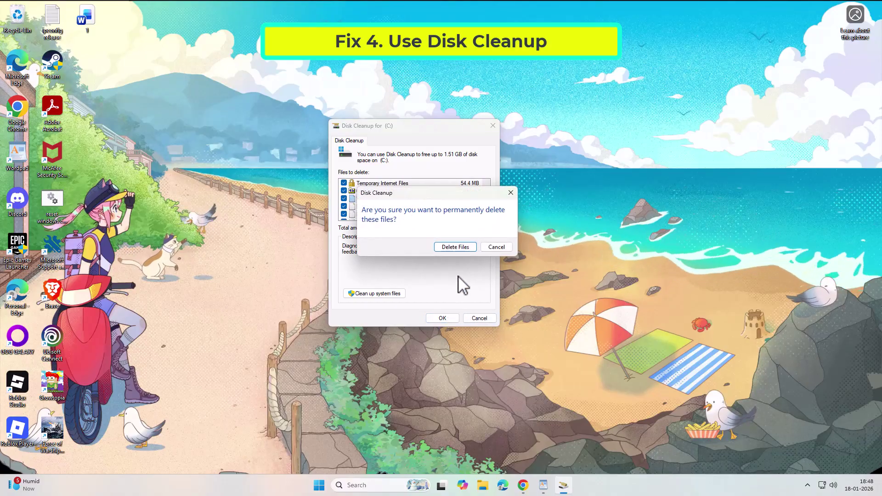
click(456, 247)
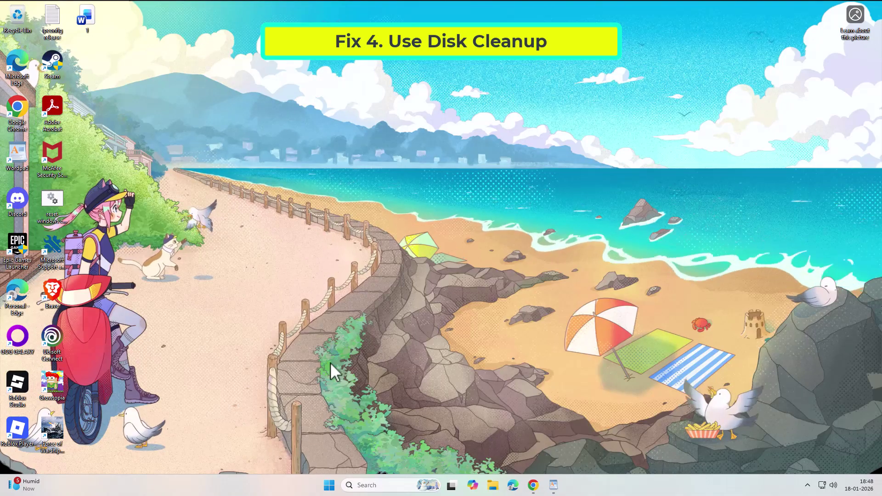
Step: Search Windows for reset, open Reset this PC, and start the reset with the Keep my files option
click(375, 485)
text(reset)
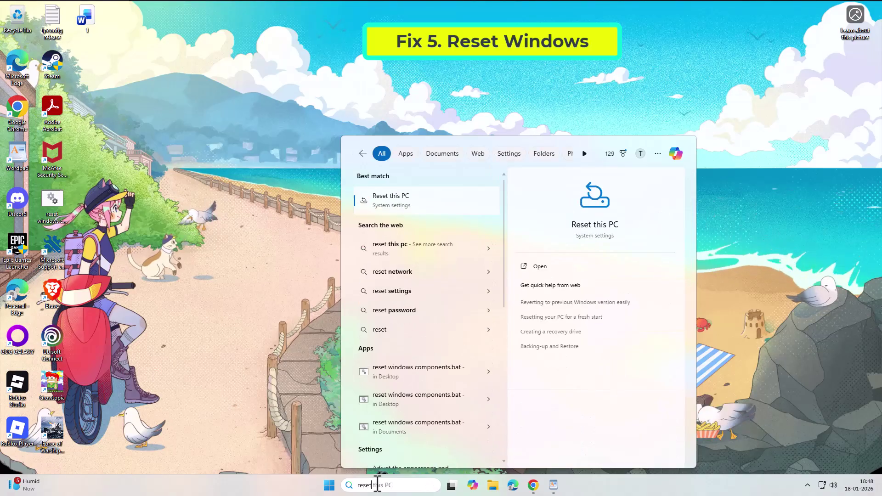
click(408, 198)
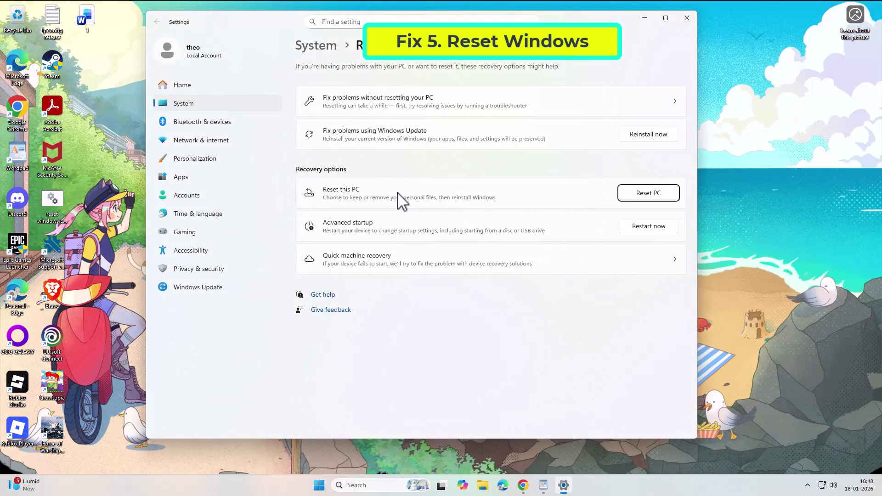
click(638, 195)
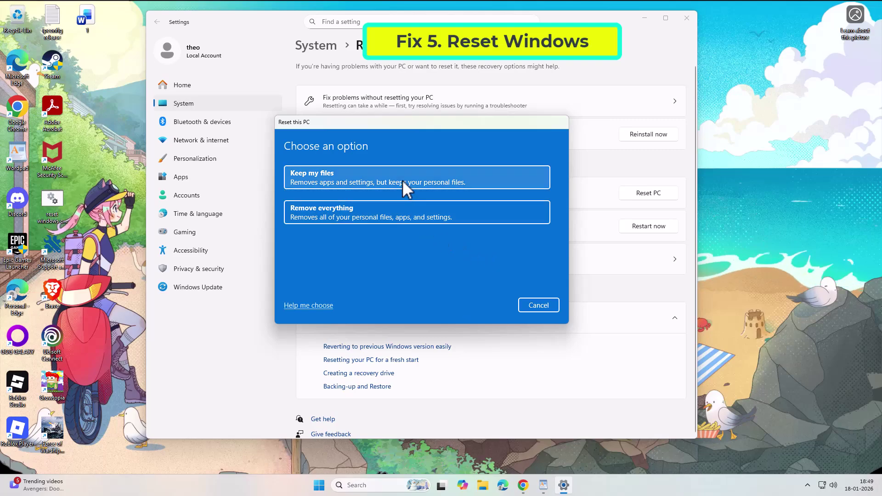
click(402, 181)
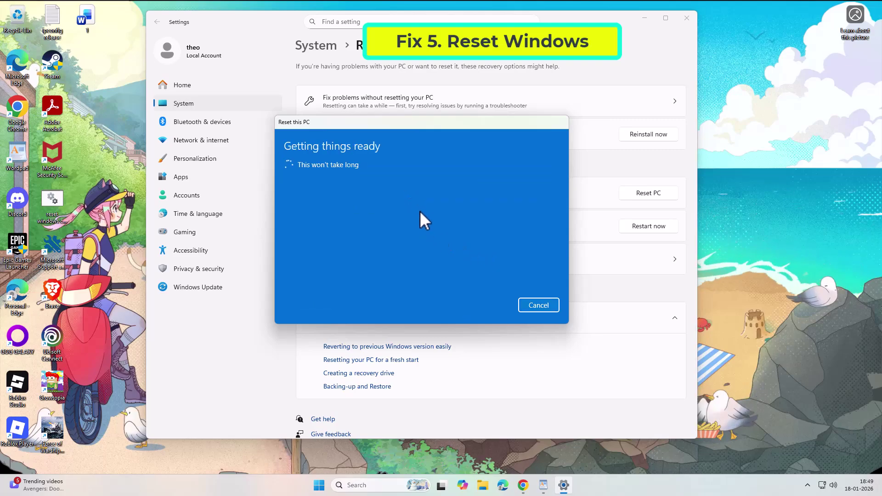